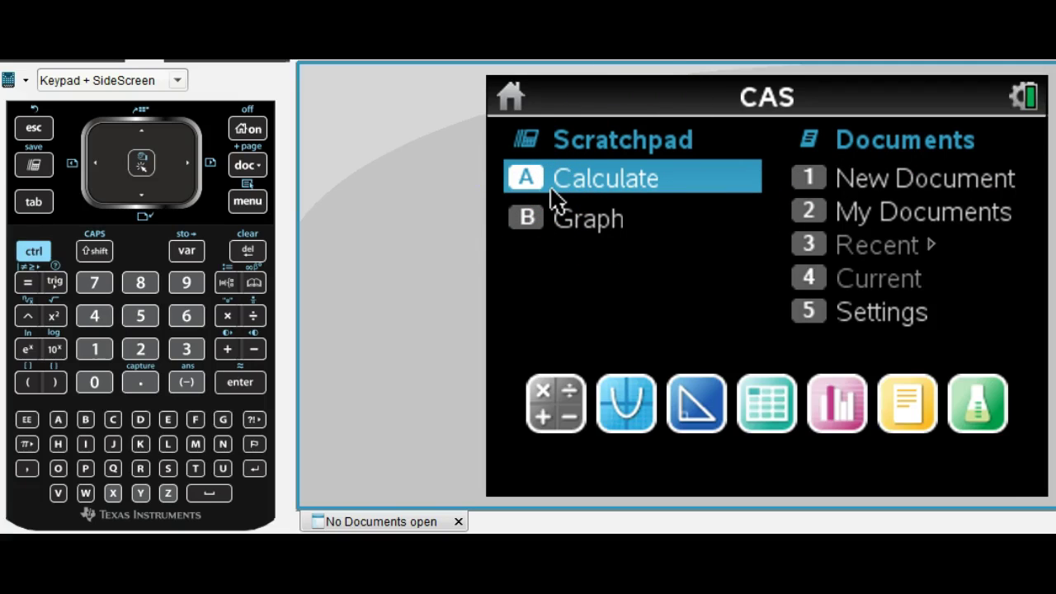
# - In the Scratchpad calculator, evaluate 2*2 to get 4
pyautogui.click(643, 246)
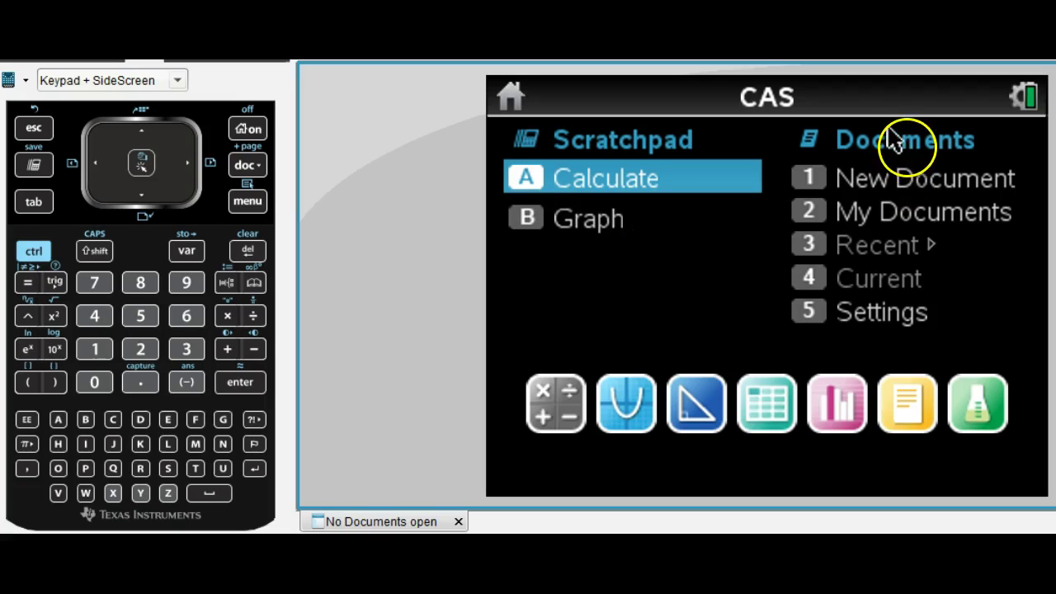
pyautogui.click(757, 294)
pyautogui.click(909, 357)
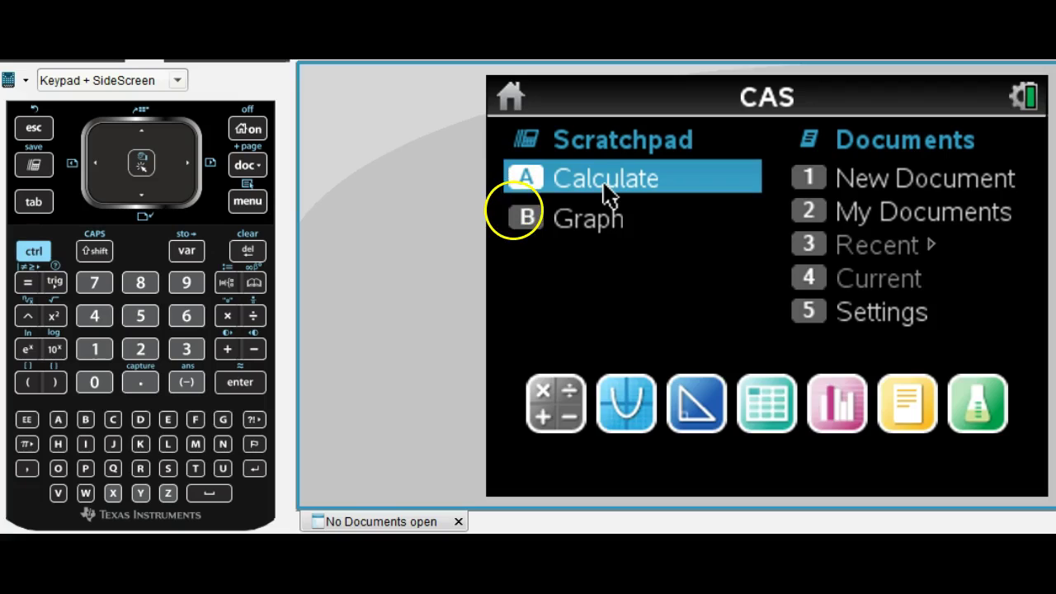
pyautogui.press('Return')
pyautogui.write('2')
pyautogui.write('*2')
pyautogui.press('Return')
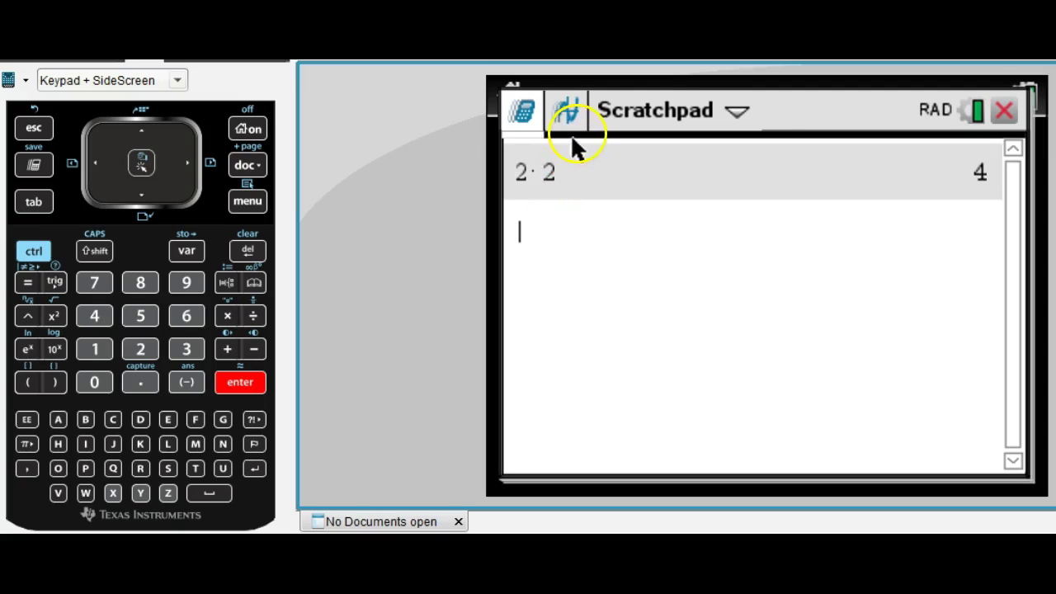
# - Graph f1(x)=x² in the Scratchpad's graphing view
pyautogui.click(1005, 110)
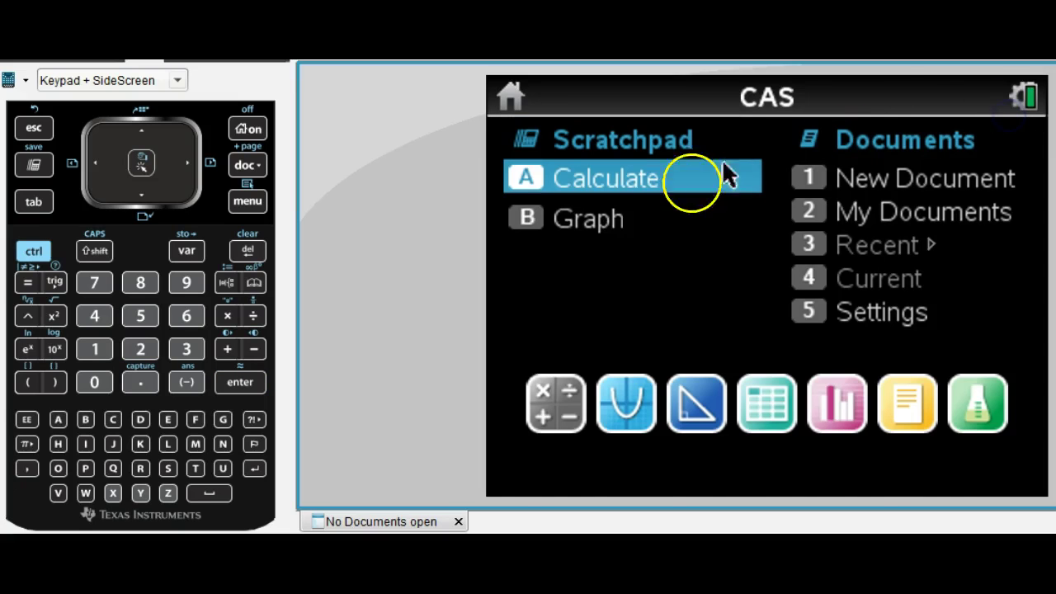
pyautogui.click(529, 231)
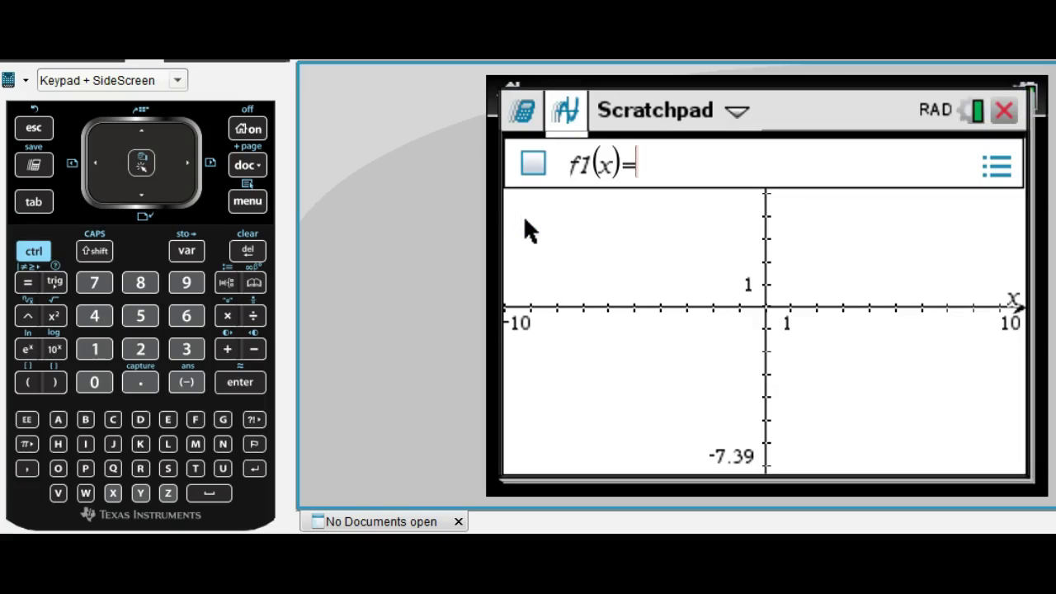
pyautogui.write('x')
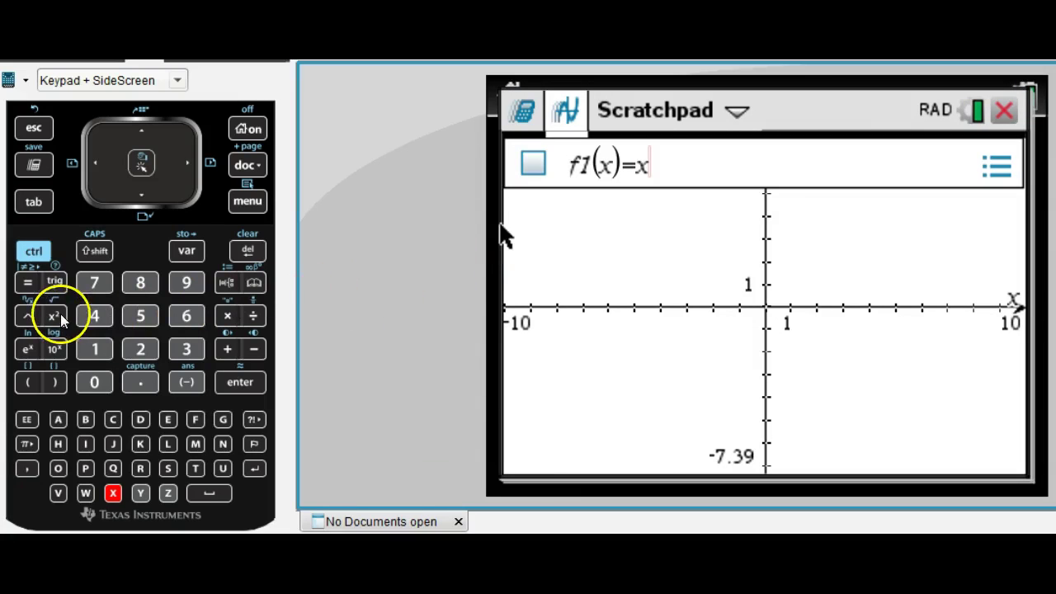
pyautogui.click(54, 316)
pyautogui.press('Return')
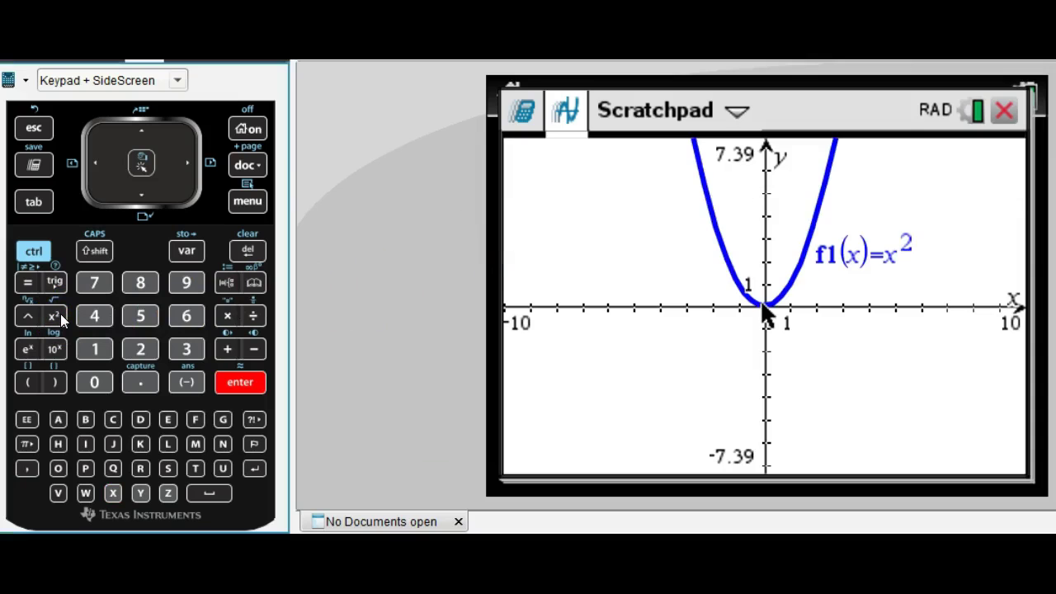
# - Switch between the Scratchpad's Calculate and Graph pages, ending on the calculations
pyautogui.click(521, 114)
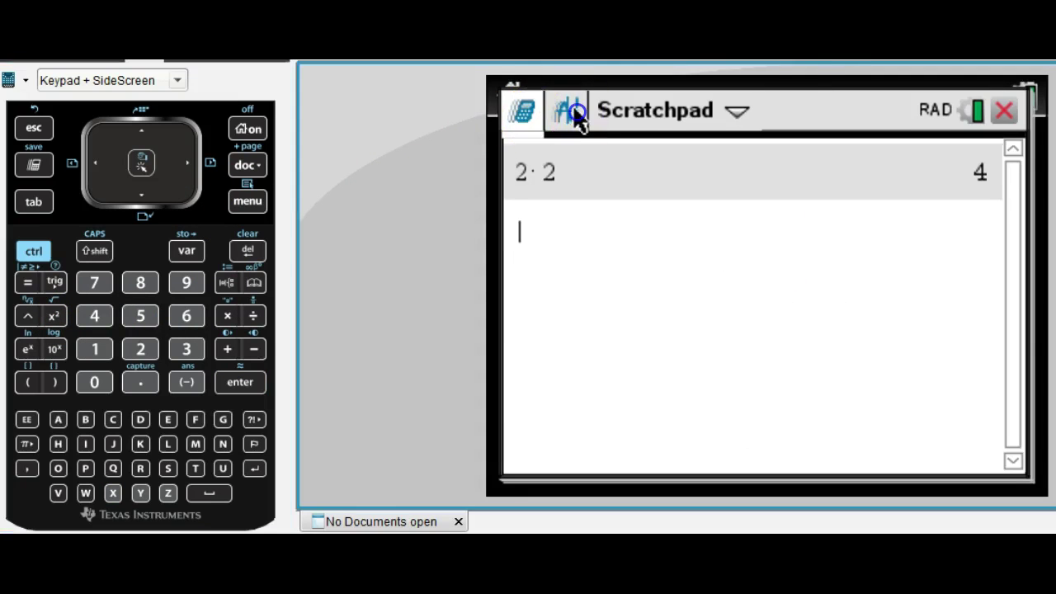
pyautogui.click(576, 113)
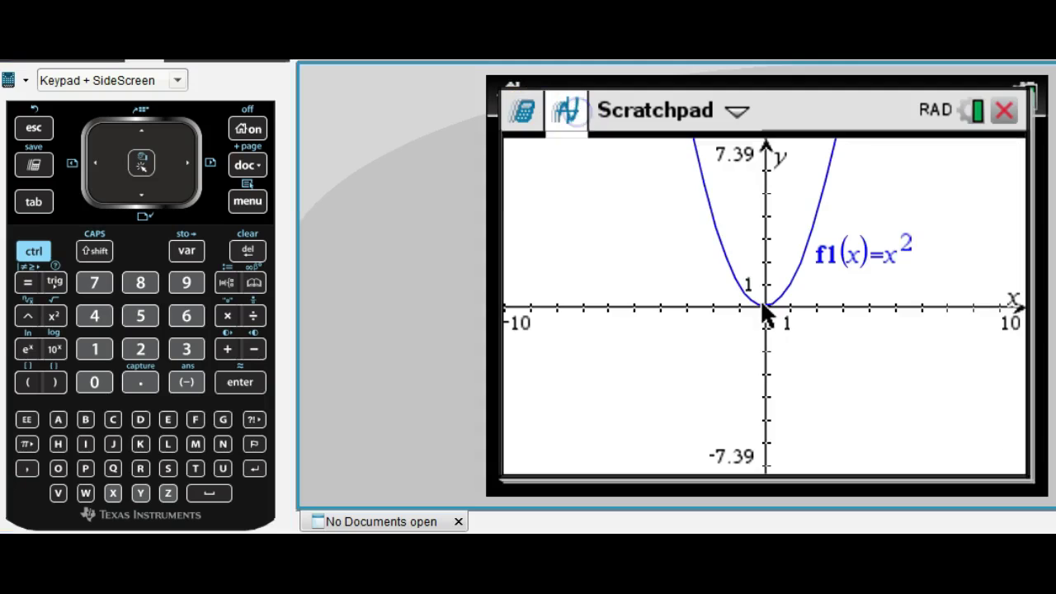
pyautogui.click(521, 114)
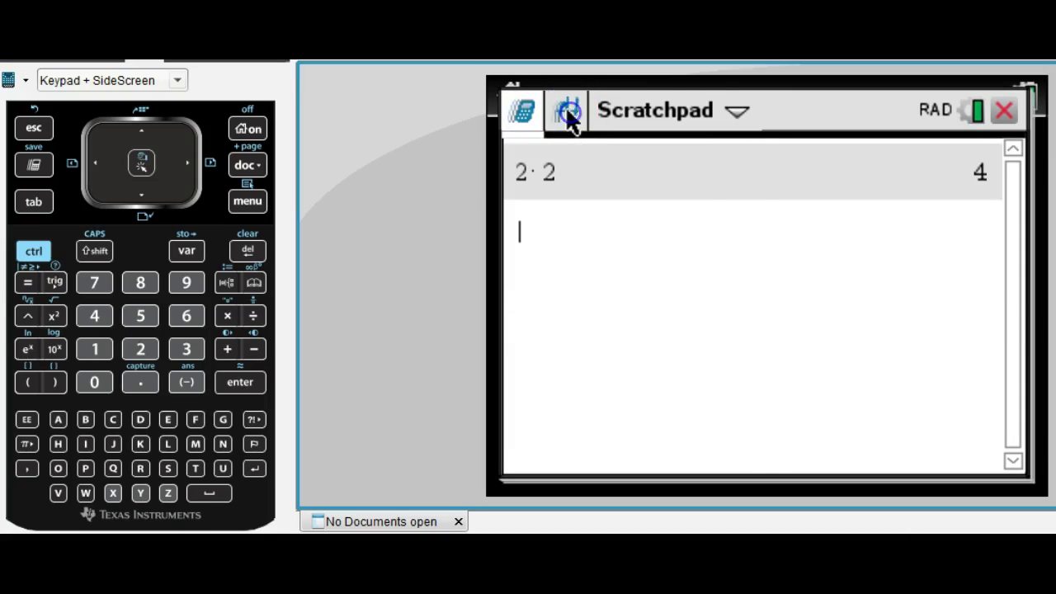
pyautogui.click(569, 114)
pyautogui.click(522, 112)
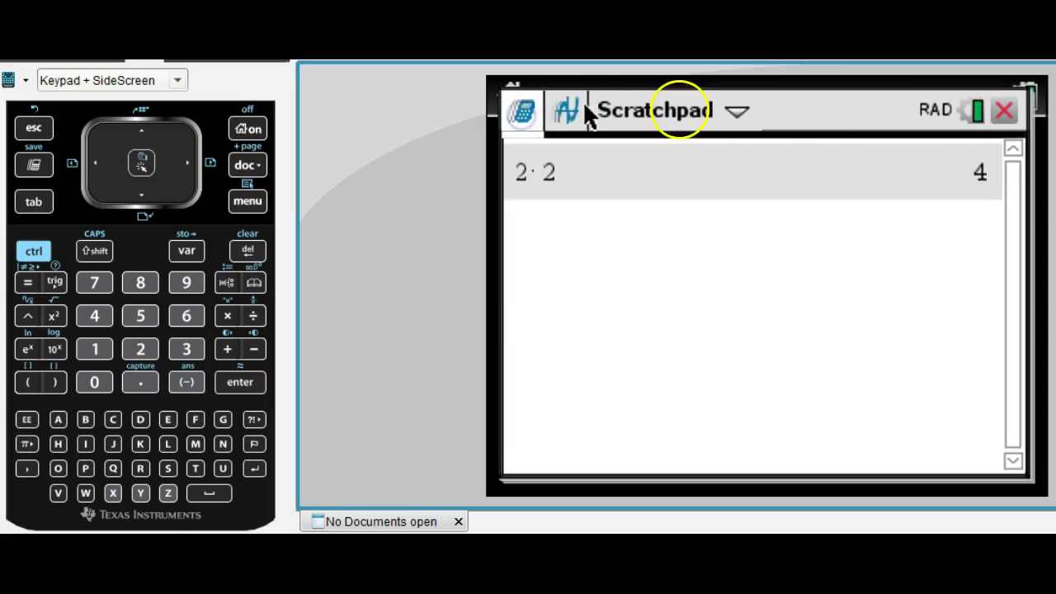
# - Close the Scratchpad, create a new document, then close it without adding a page
pyautogui.click(1004, 109)
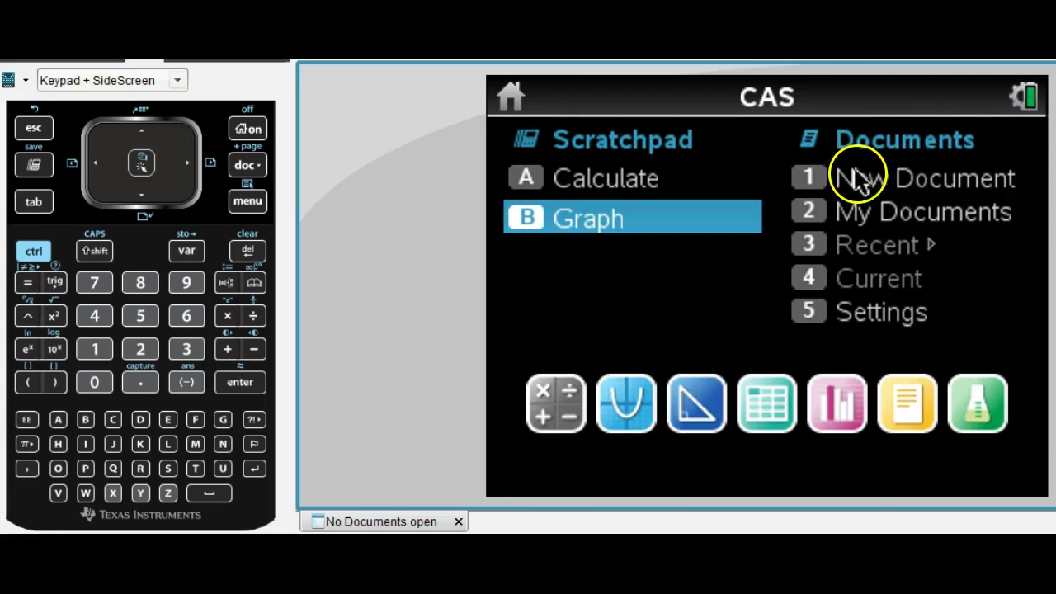
pyautogui.click(809, 181)
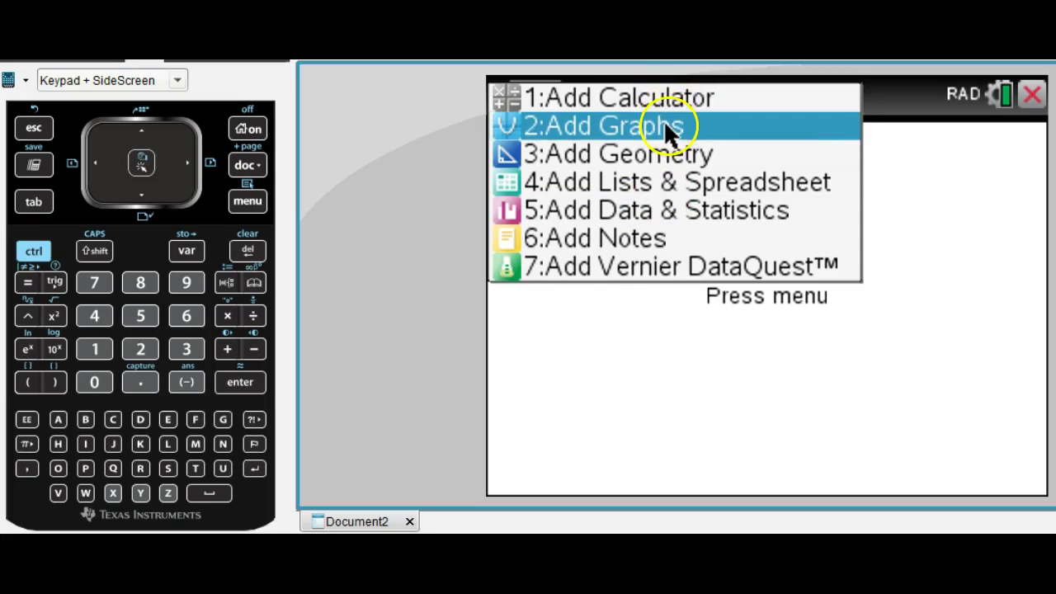
pyautogui.click(1032, 97)
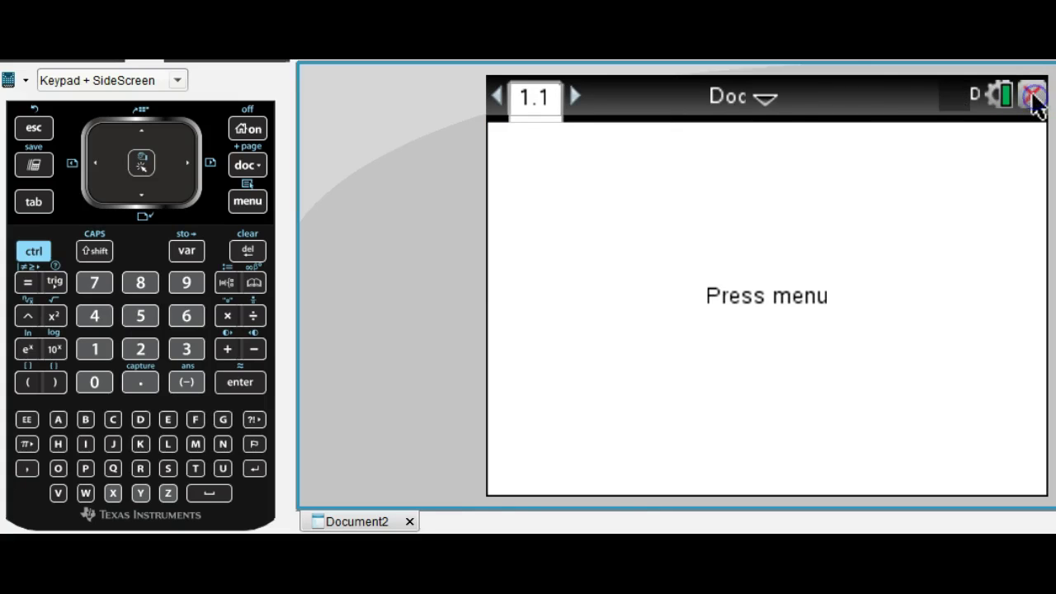
pyautogui.click(1033, 98)
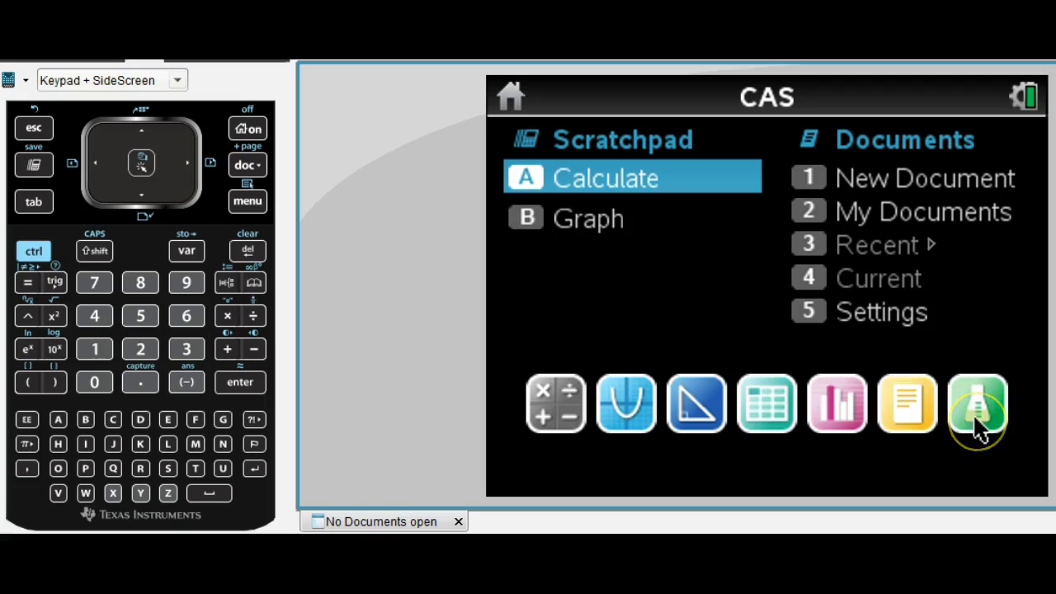
# - On a new Calculator page, evaluate 8*8 = 64 and 7/8 exactly, then retype 7/8
pyautogui.click(554, 401)
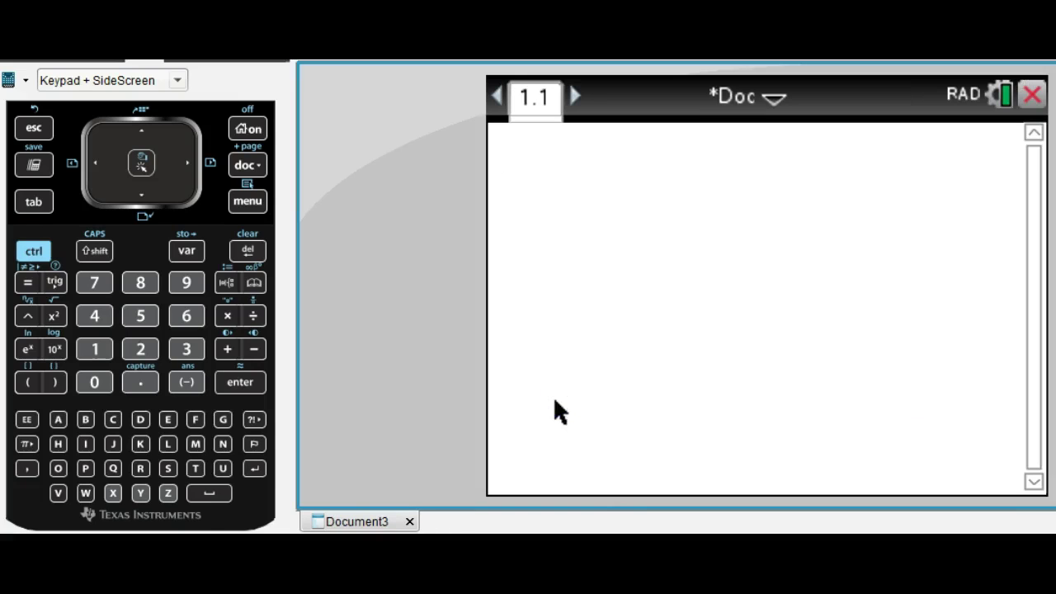
pyautogui.write('8*8')
pyautogui.press('Return')
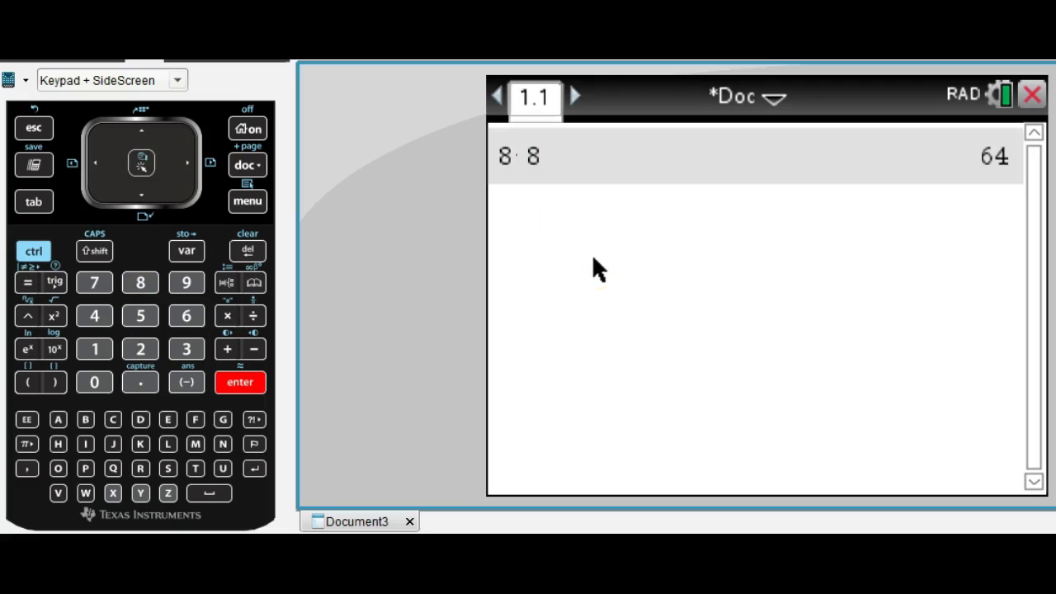
pyautogui.write('7/8')
pyautogui.press('Return')
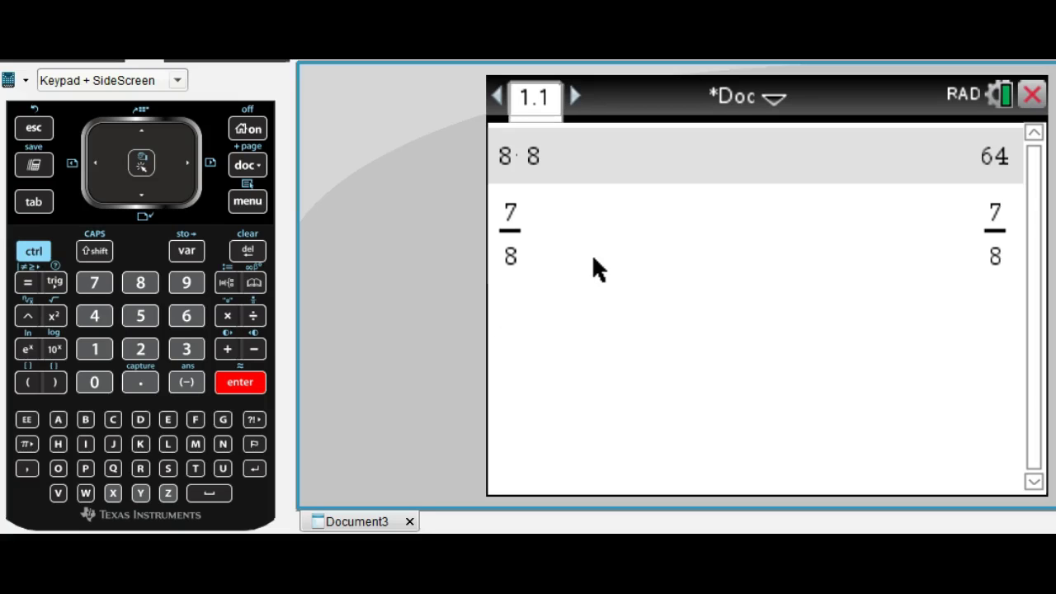
pyautogui.write('7/8')
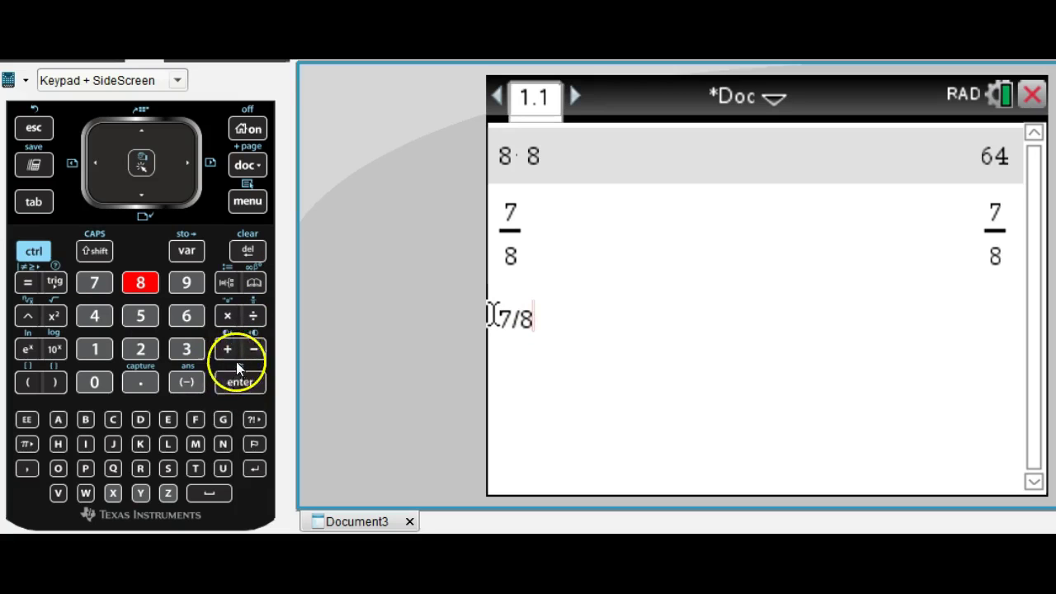
# - Approximate the 7/8 entry to 0.875 and evaluate 7./8 as a decimal
pyautogui.click(37, 253)
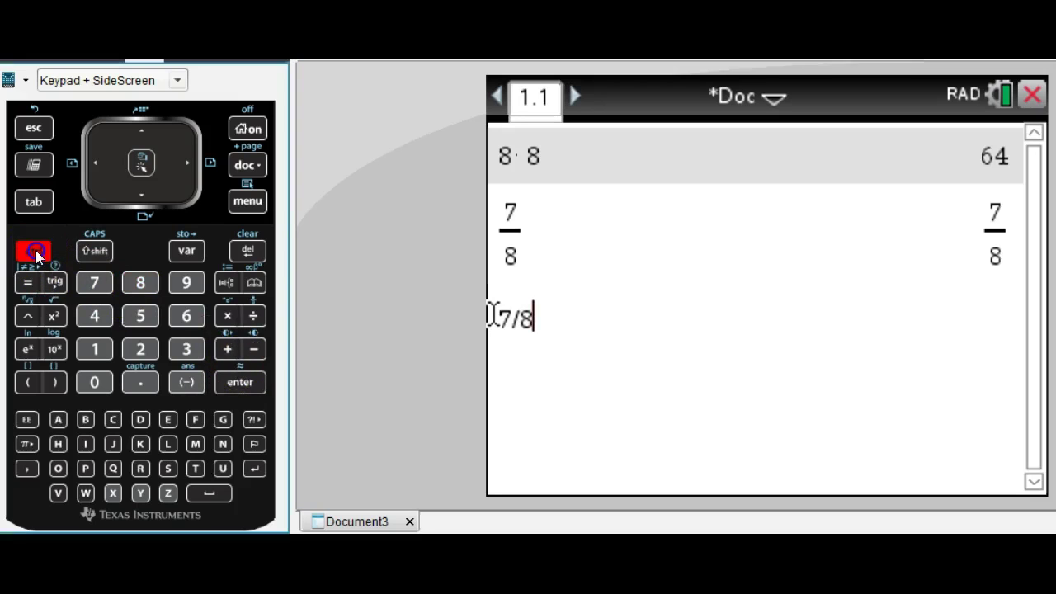
pyautogui.click(234, 381)
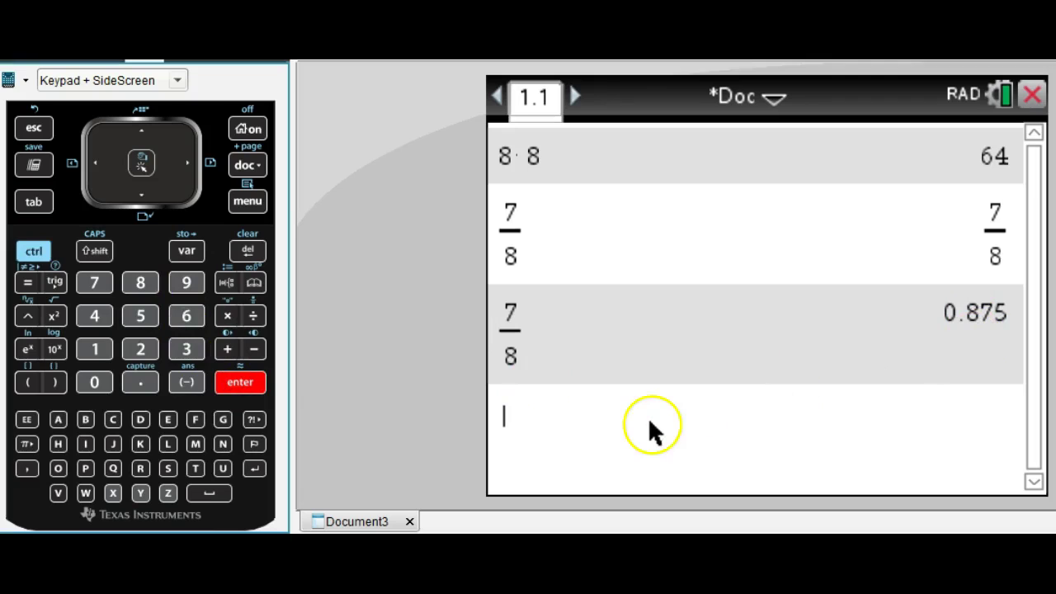
pyautogui.write('7')
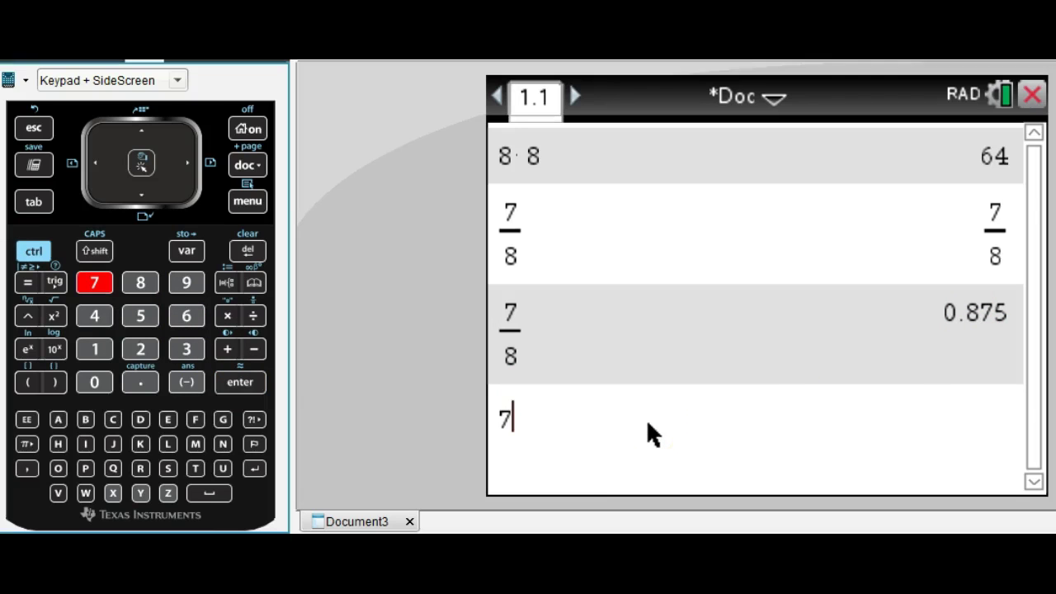
pyautogui.write('./8')
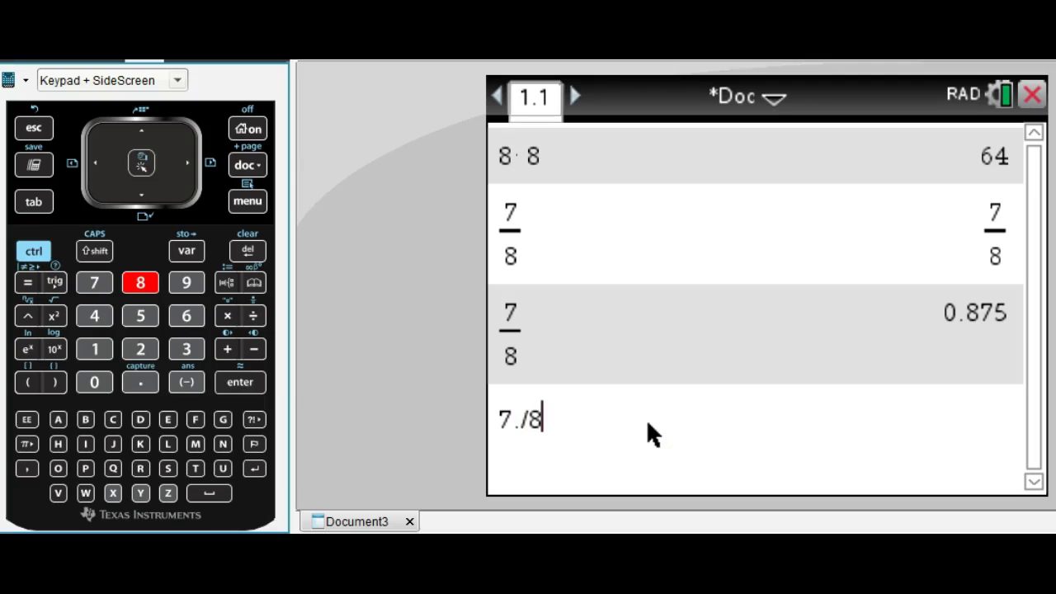
pyautogui.press('Return')
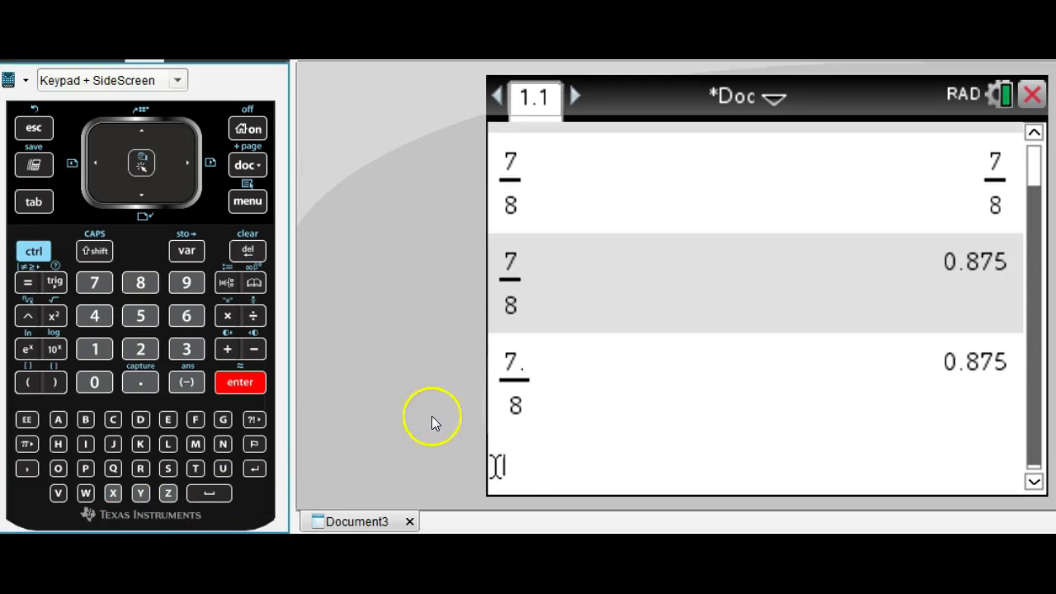
# - Evaluate 7/8 exactly, then 7./8 and 7/8*1., both giving 0.875
pyautogui.write('7/8')
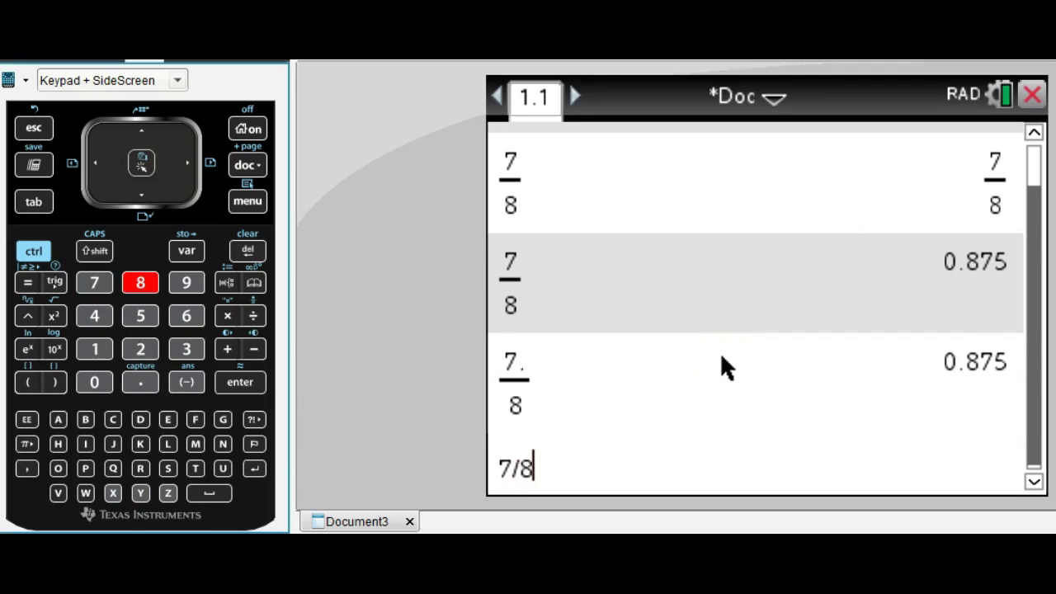
pyautogui.press('Return')
pyautogui.write('7./')
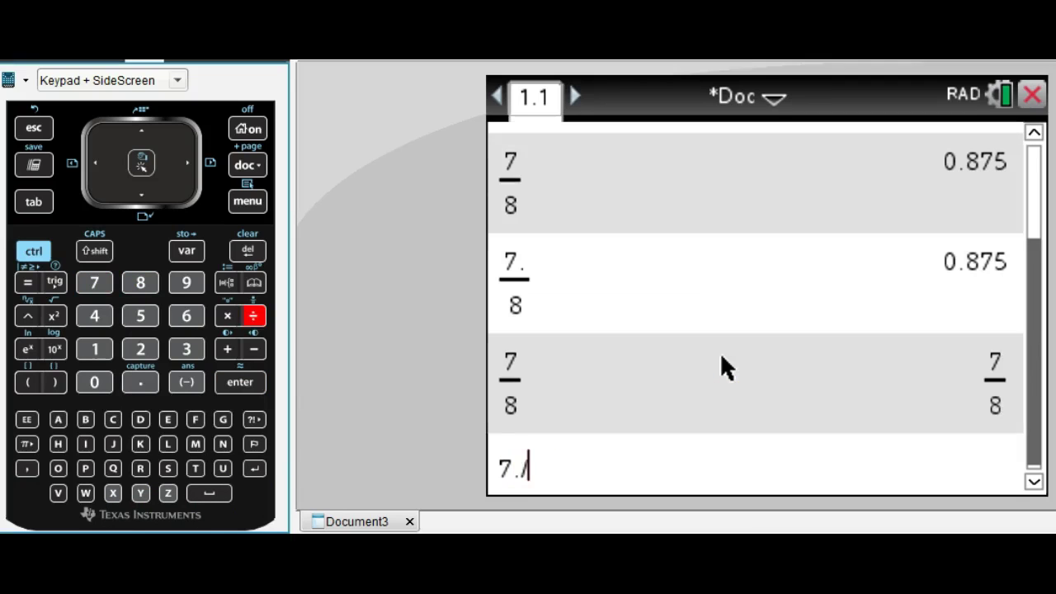
pyautogui.write('8')
pyautogui.press('Return')
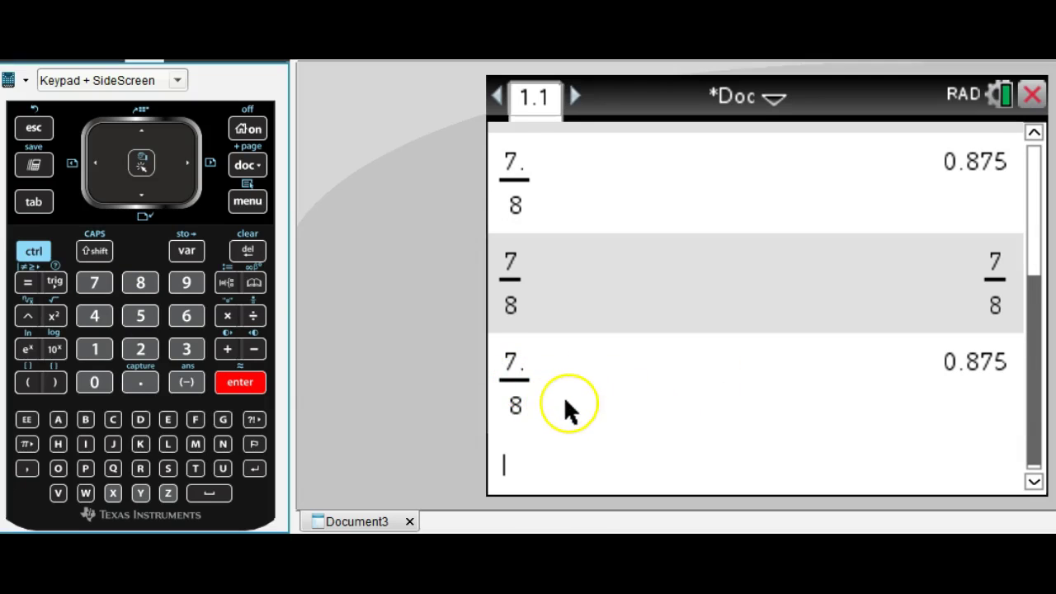
pyautogui.write('7/8')
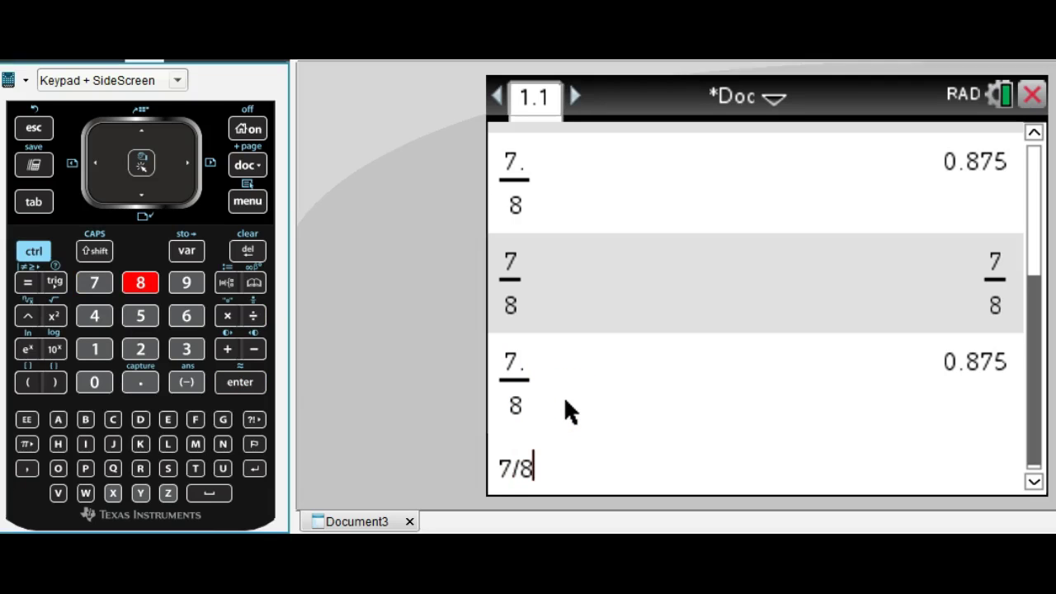
pyautogui.write('*1')
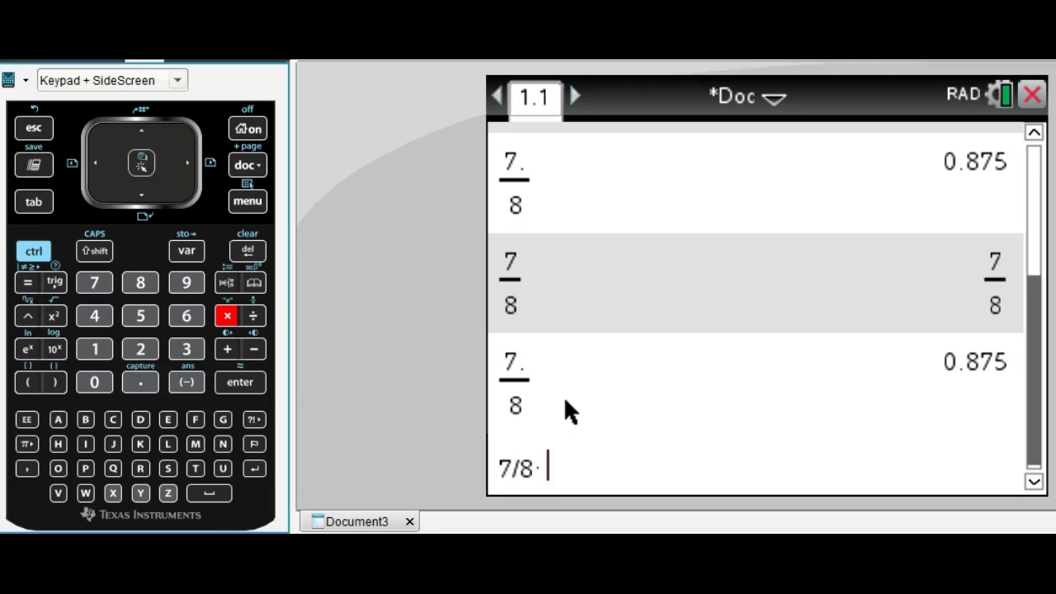
pyautogui.write('.')
pyautogui.press('Return')
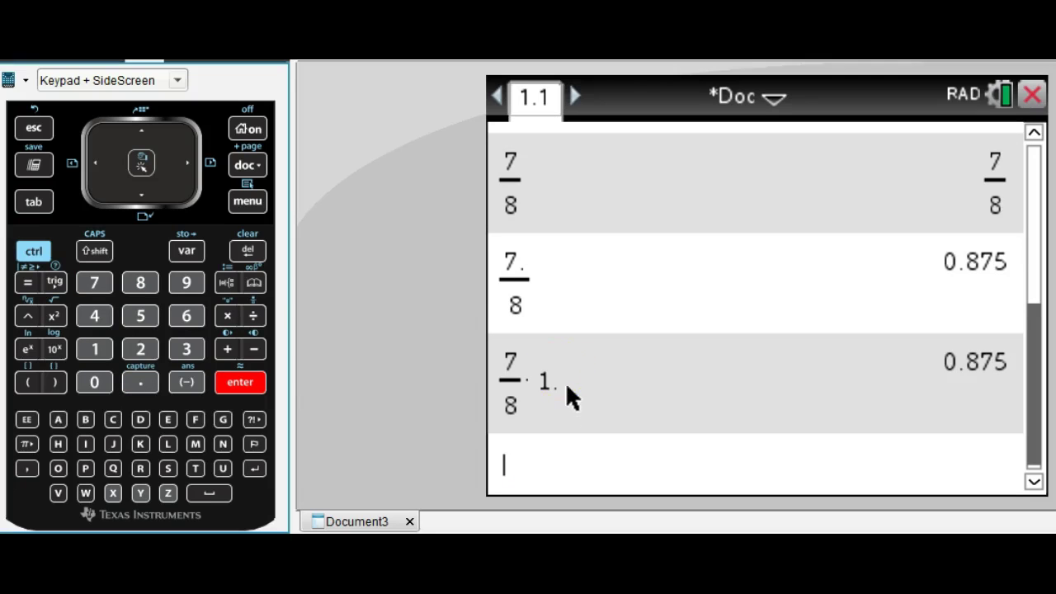
# - Go to the home screen and bring up its Settings menu
pyautogui.click(250, 129)
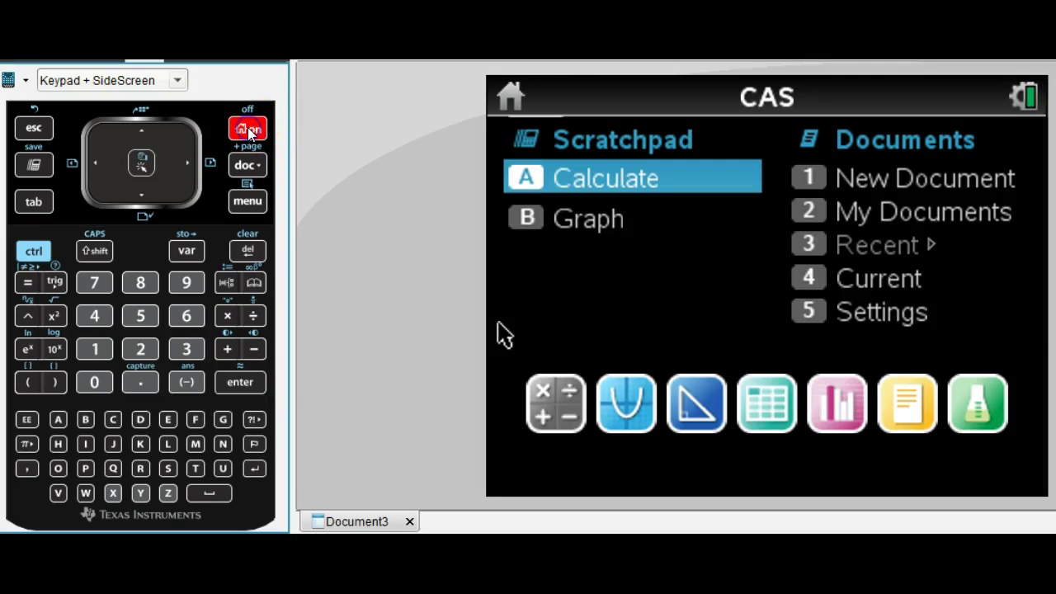
pyautogui.click(862, 323)
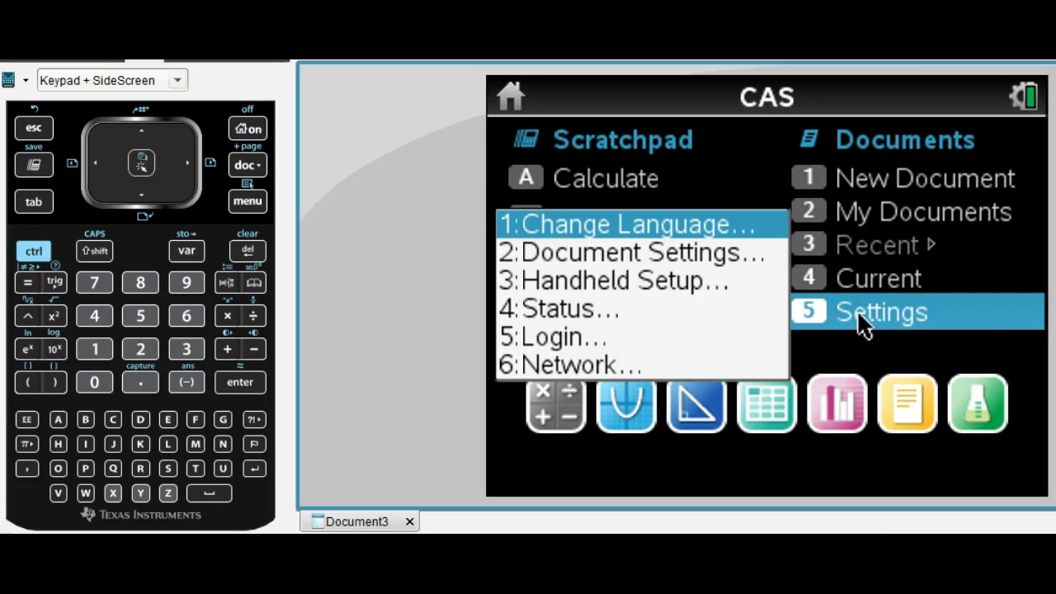
# - In Document Settings keep Angle at Radian and Calculation Mode at Auto, then confirm
pyautogui.click(685, 250)
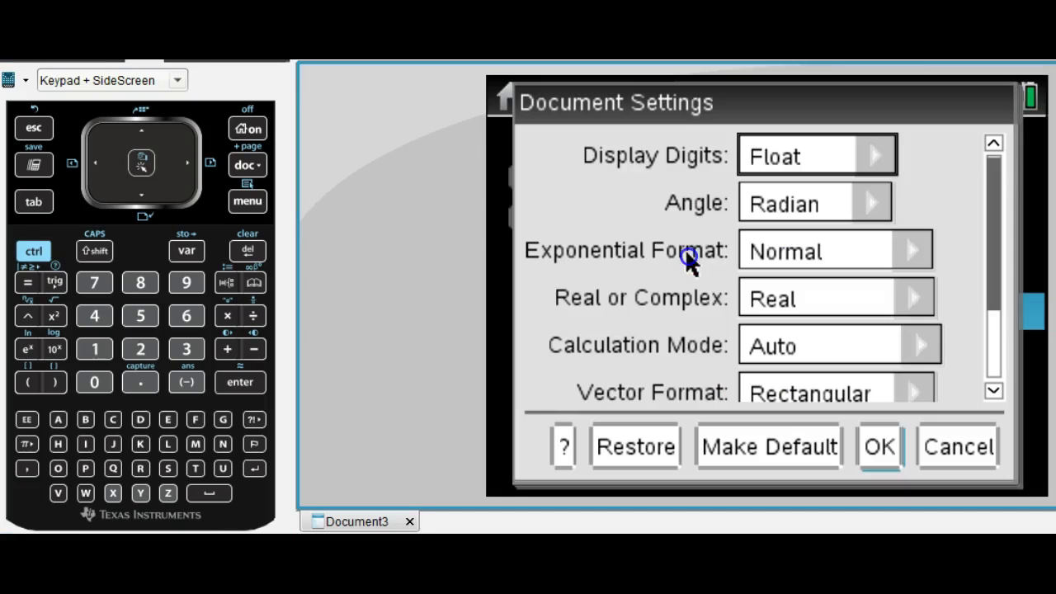
pyautogui.click(784, 155)
pyautogui.click(903, 335)
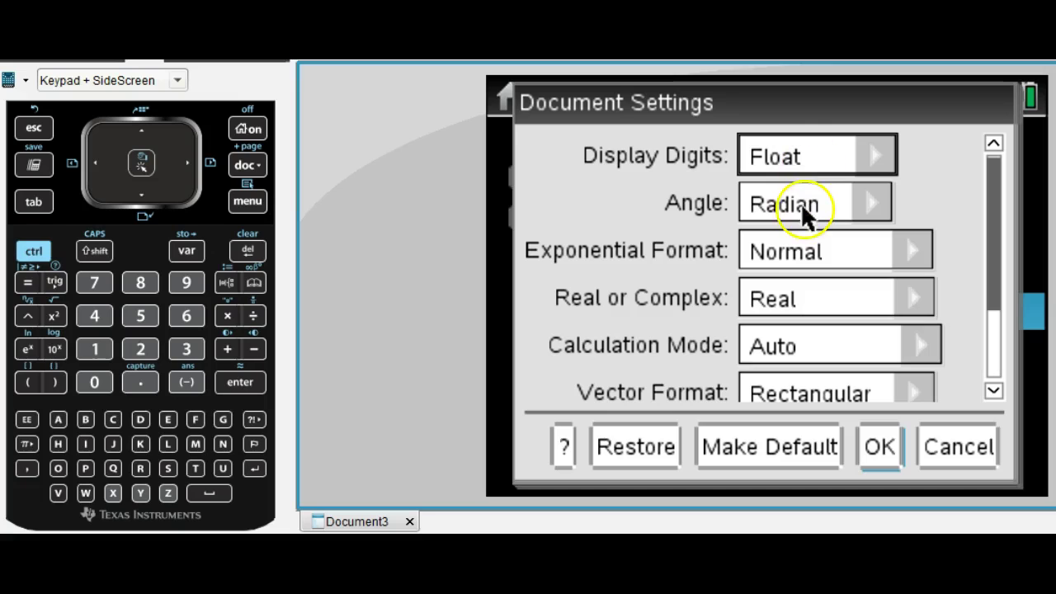
pyautogui.click(866, 211)
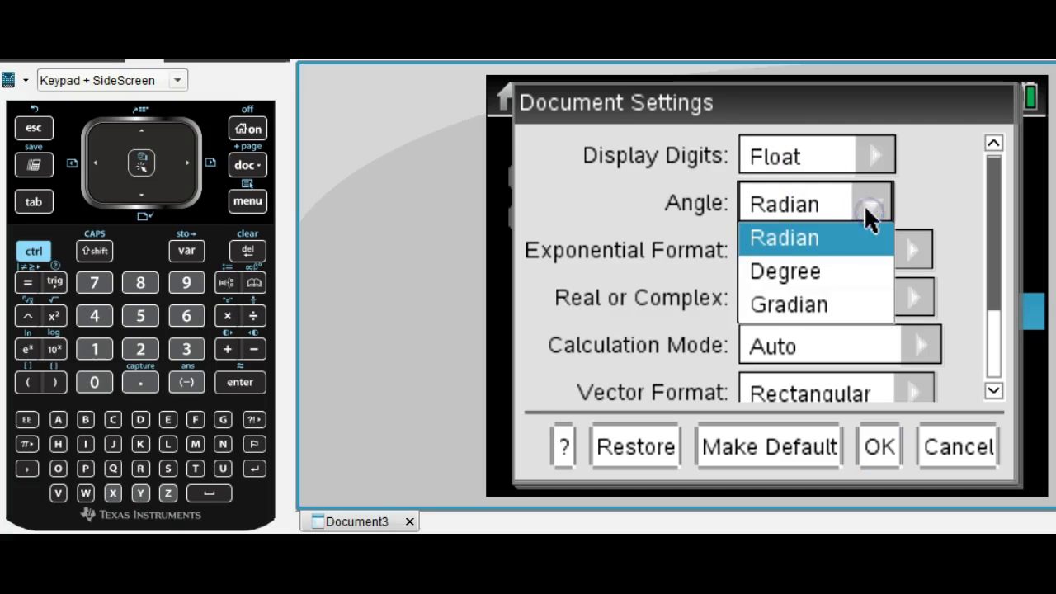
pyautogui.click(821, 236)
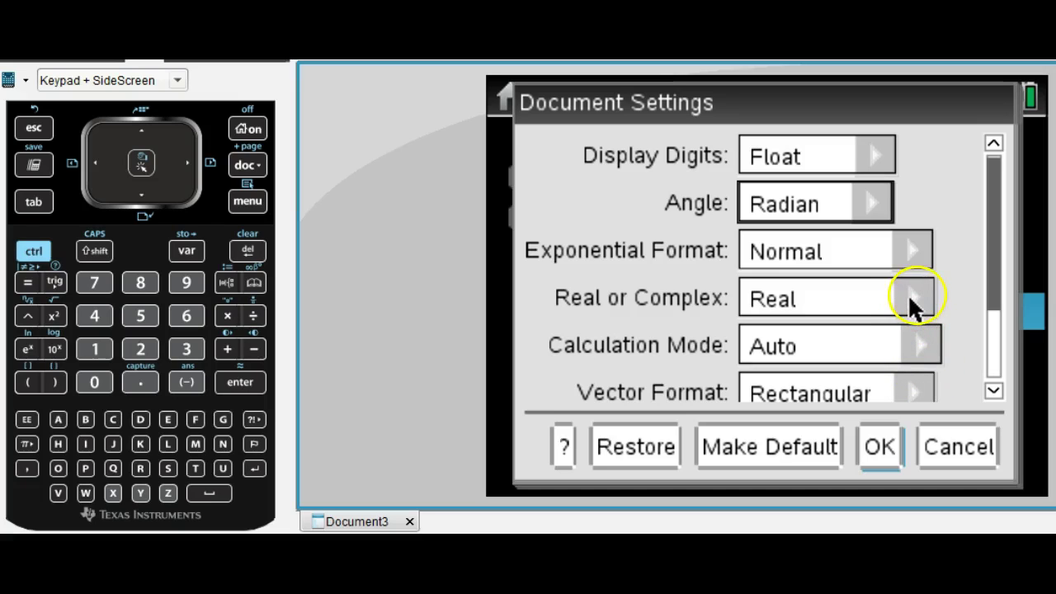
pyautogui.click(922, 348)
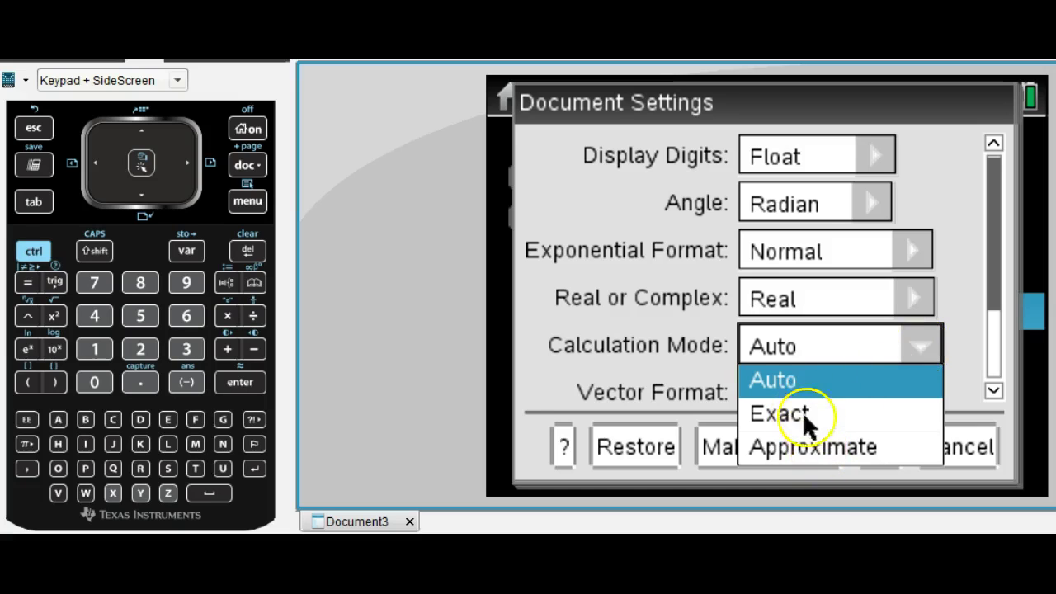
pyautogui.click(779, 379)
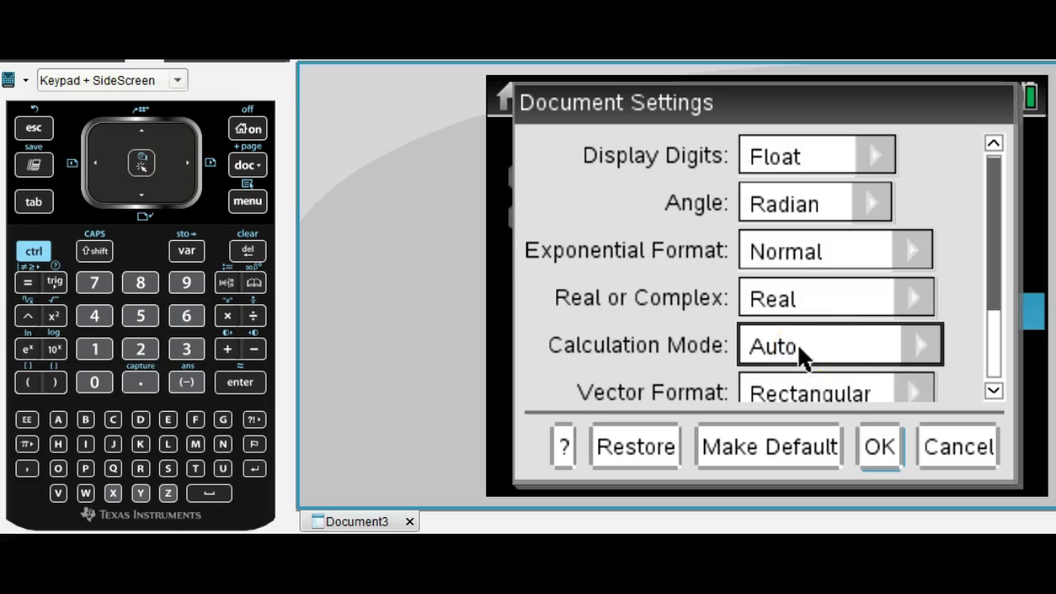
pyautogui.click(871, 386)
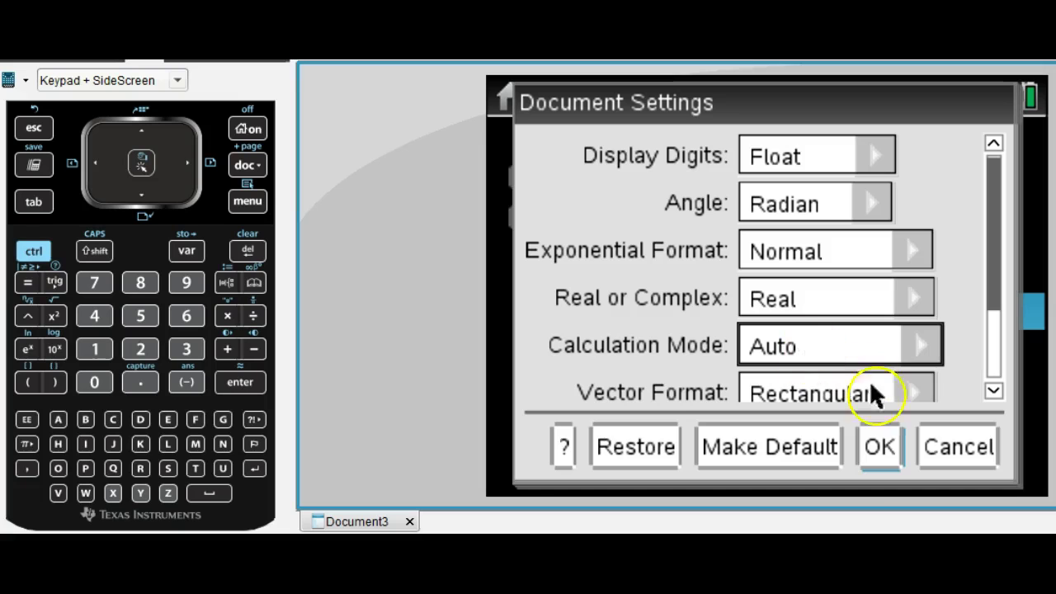
pyautogui.click(878, 452)
pyautogui.click(825, 311)
# - Return to Document3's Calculator page with the 7/8 and 0.875 results via 4: Current
pyautogui.click(663, 222)
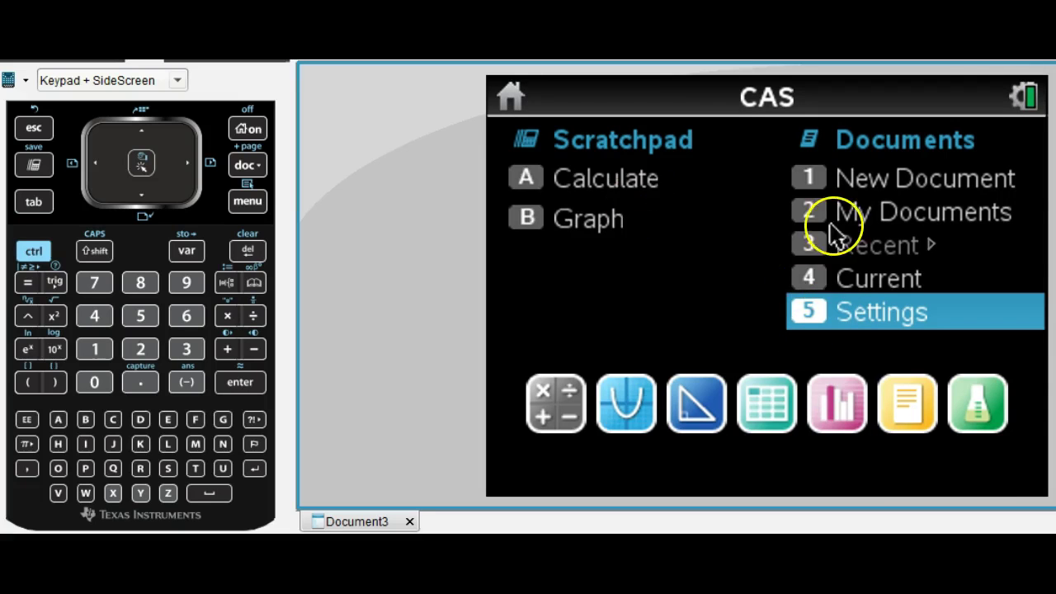
pyautogui.click(858, 277)
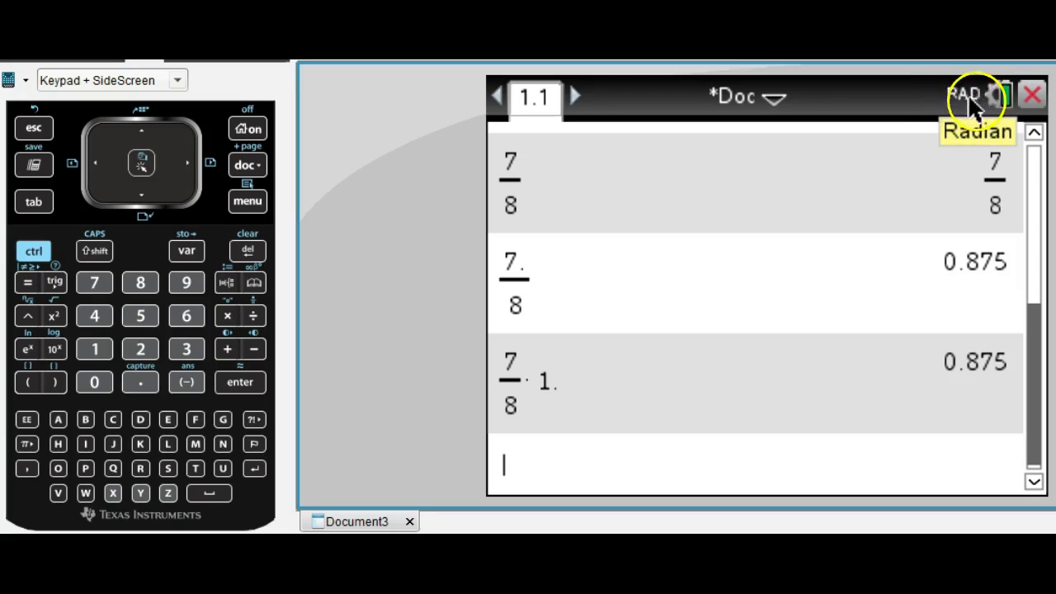
pyautogui.click(856, 172)
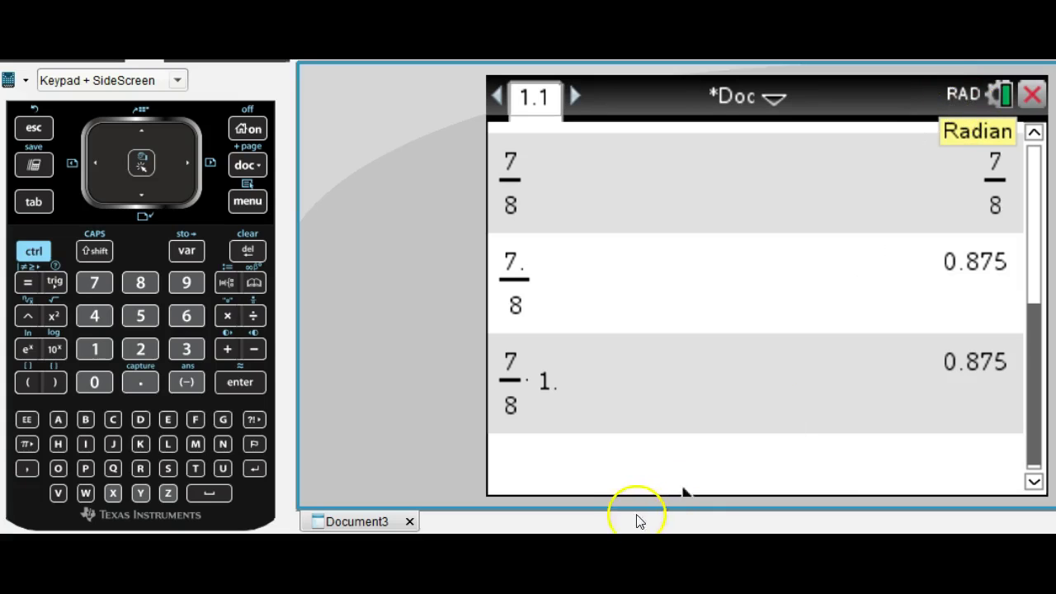
# - Evaluate sin(30), left unevaluated, and sin(30.), giving -0.988031624093
pyautogui.write('sin(')
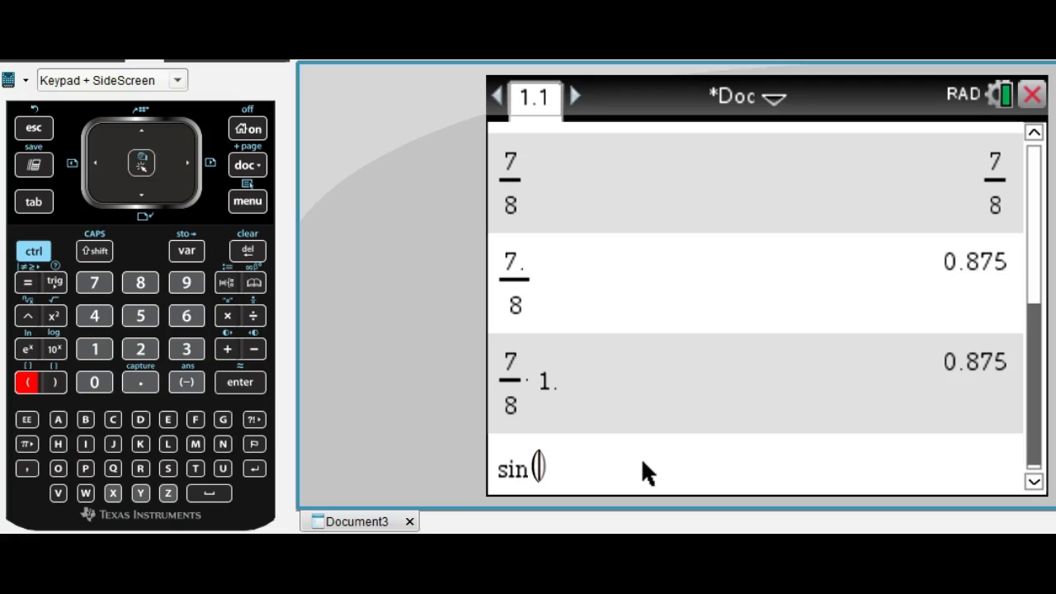
pyautogui.write('30')
pyautogui.press('Return')
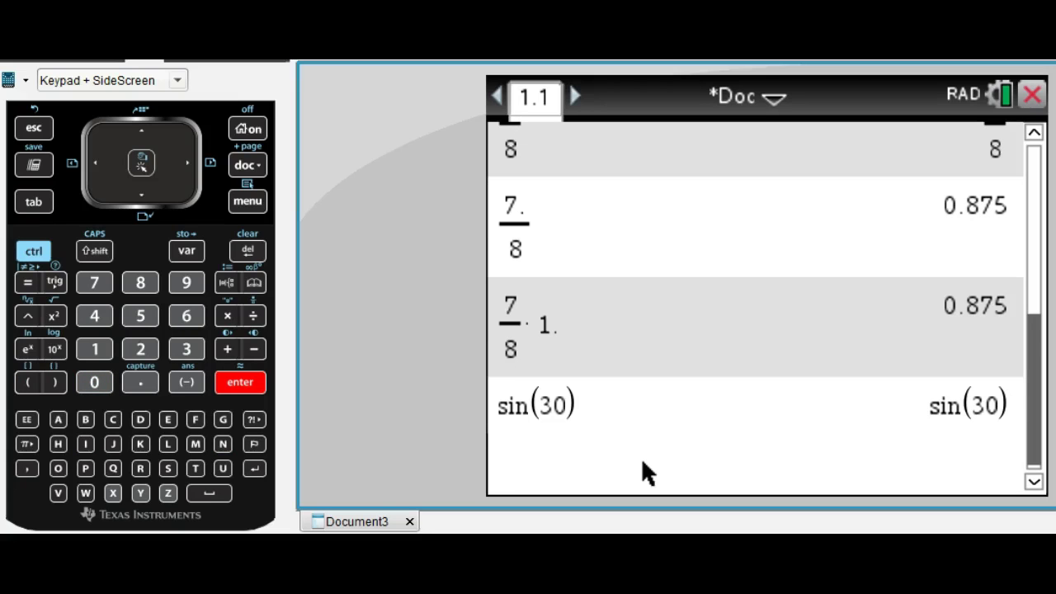
pyautogui.write('sin(30.')
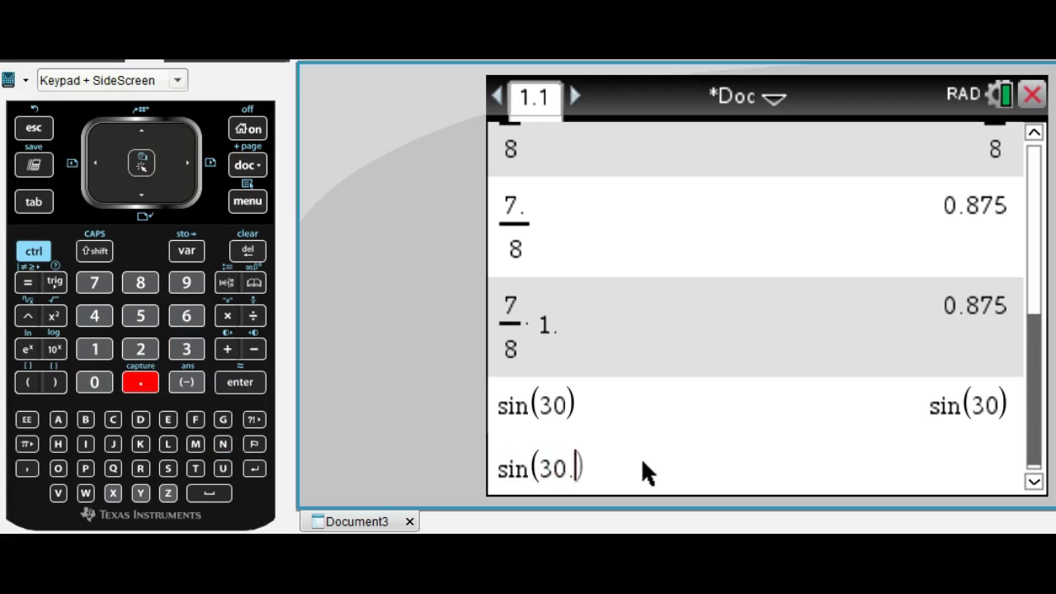
pyautogui.press('Return')
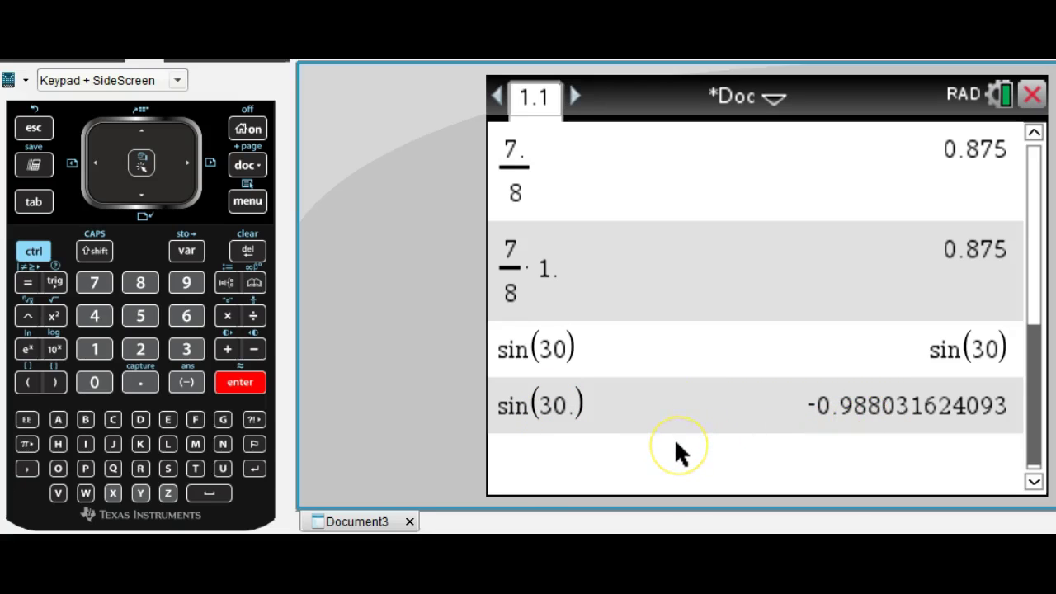
# - Enter sin(30°) with the degree sign from the symbol palette, getting exactly 1/2
pyautogui.write('sin')
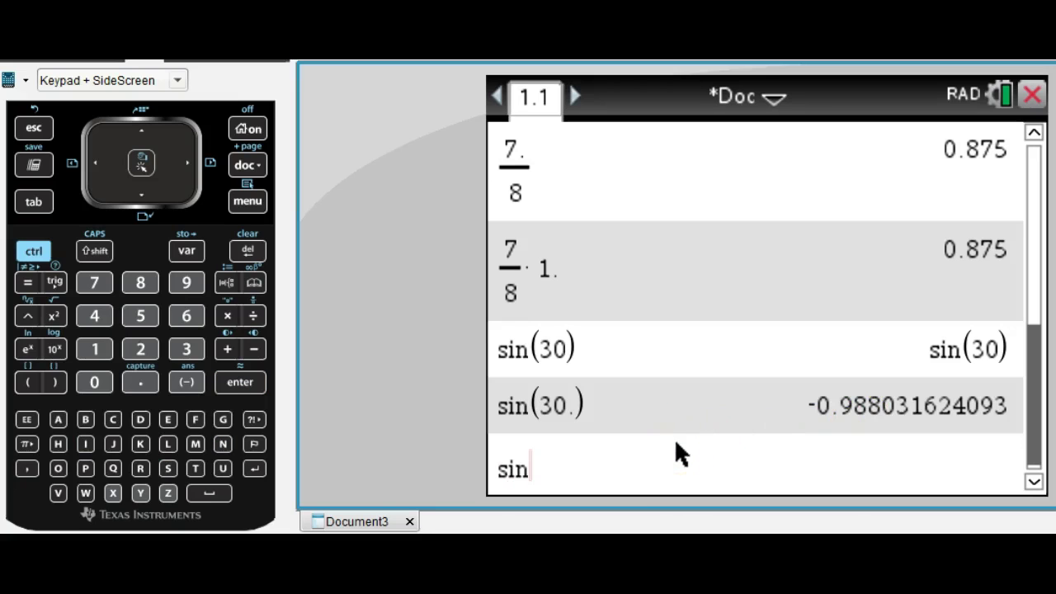
pyautogui.write('(30')
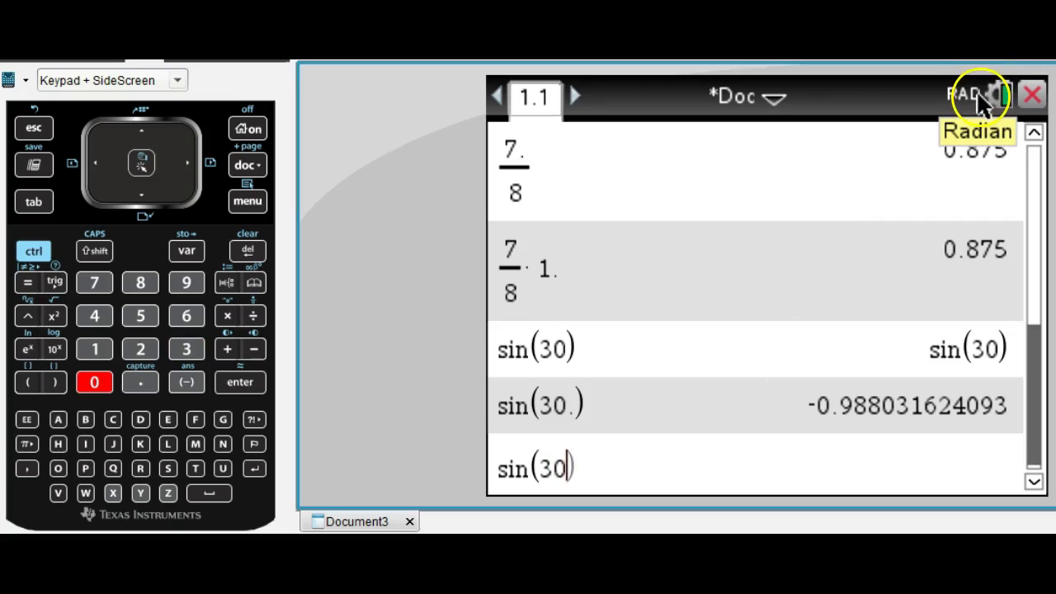
pyautogui.click(26, 446)
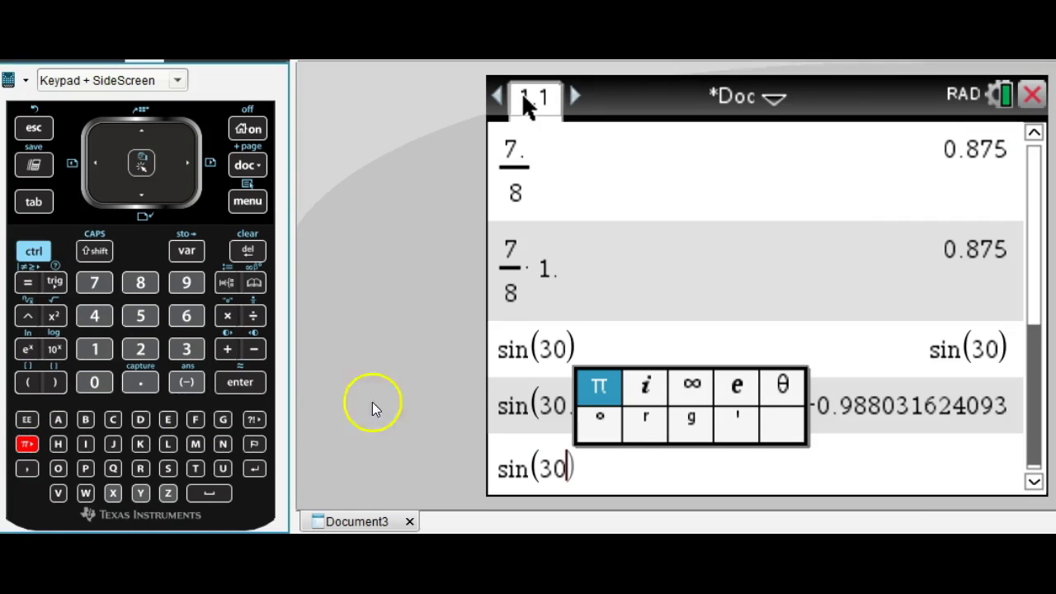
pyautogui.click(595, 421)
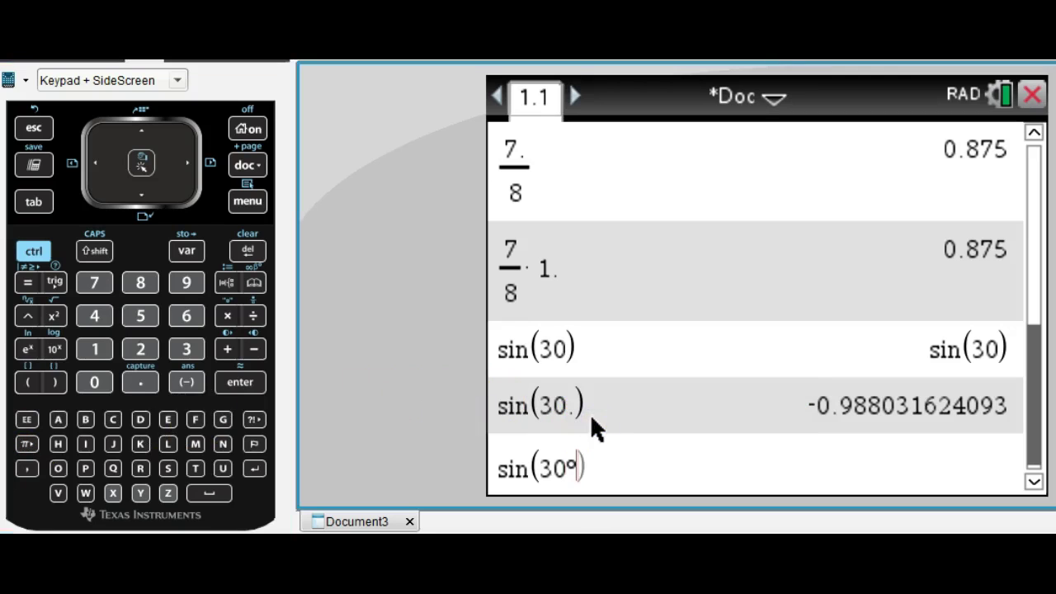
pyautogui.press('Return')
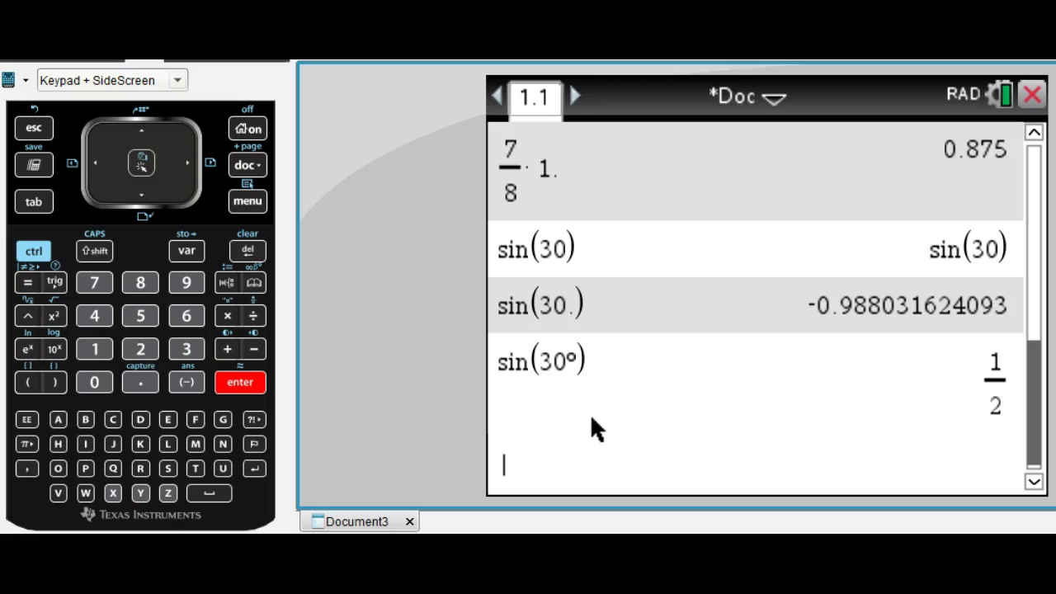
pyautogui.click(575, 411)
pyautogui.click(436, 313)
pyautogui.click(838, 196)
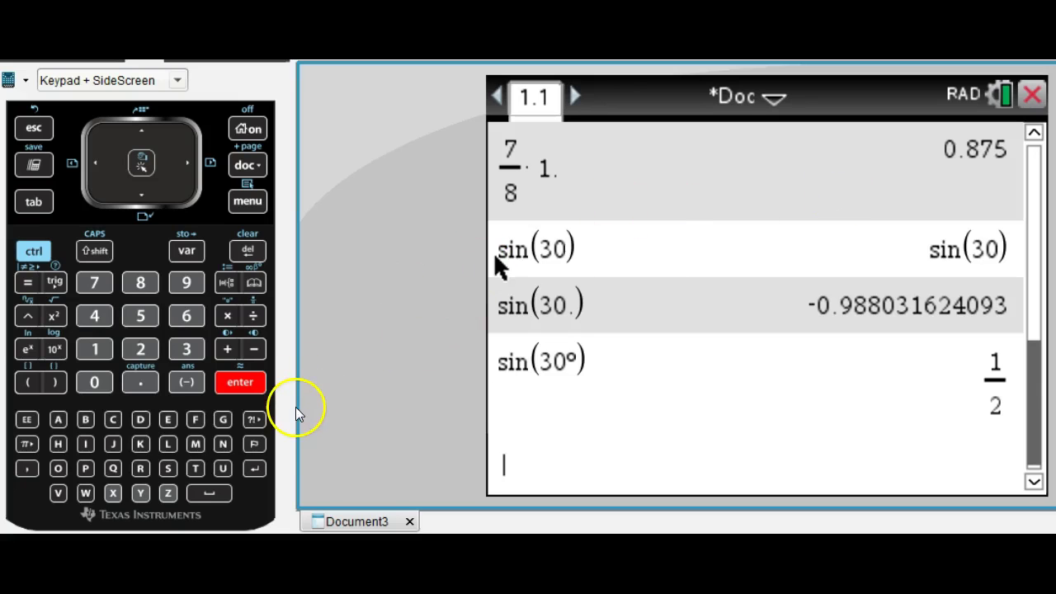